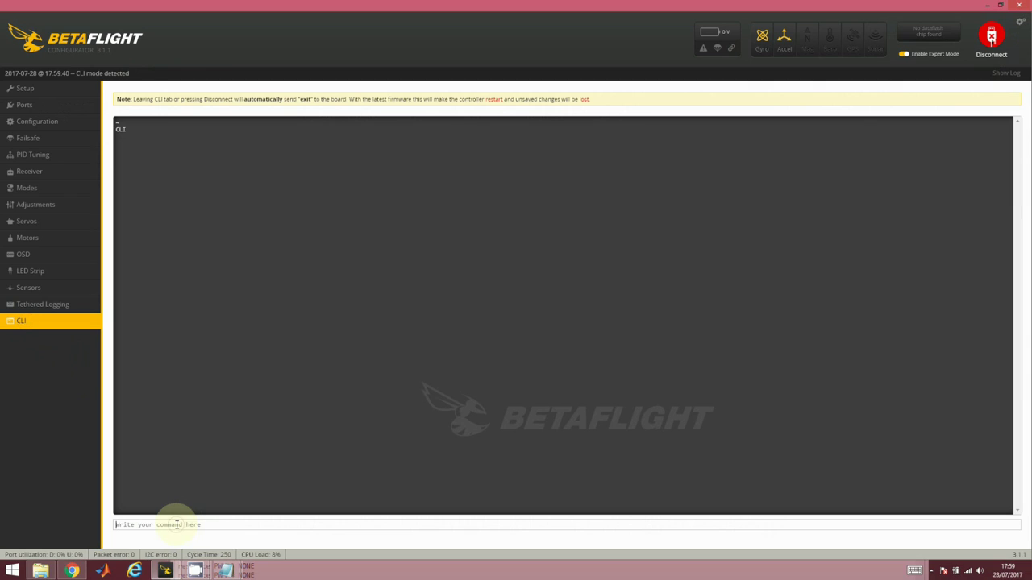
# Query the firmware version and dump the flight controller's full configuration with the CLI commands version and dump.
pyautogui.write('version')
pyautogui.press('Return')
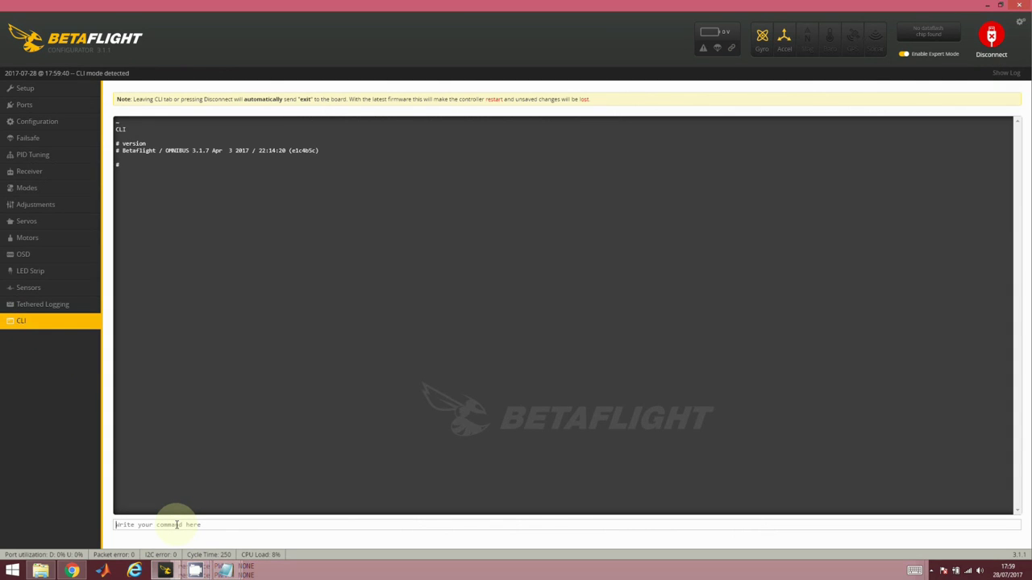
pyautogui.write('dump')
pyautogui.press('Return')
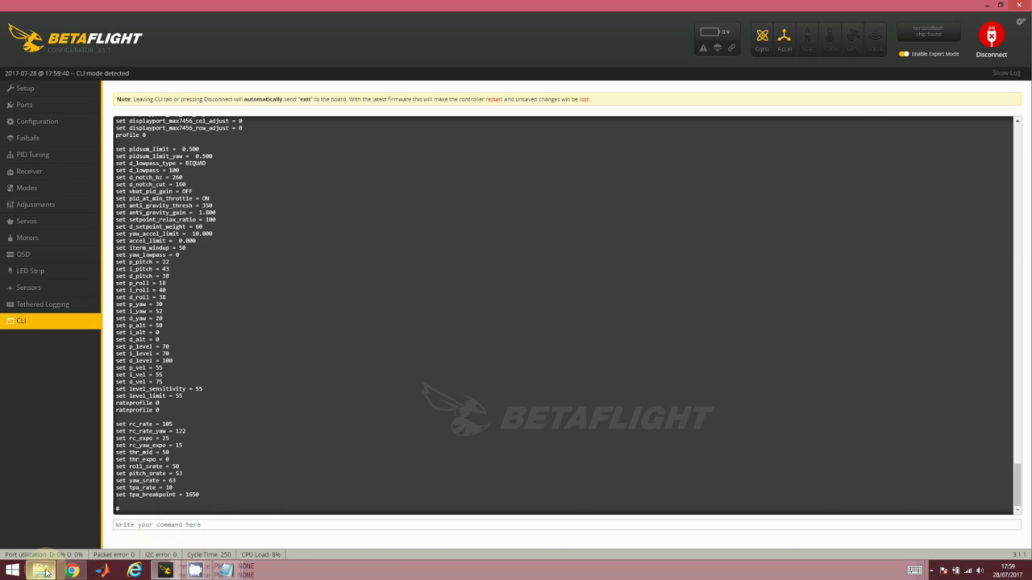
# View the saved F90_pro_BF_3_1_7_dump.txt in Notepad, and return to Betaflight Configurator.
pyautogui.click(42, 571)
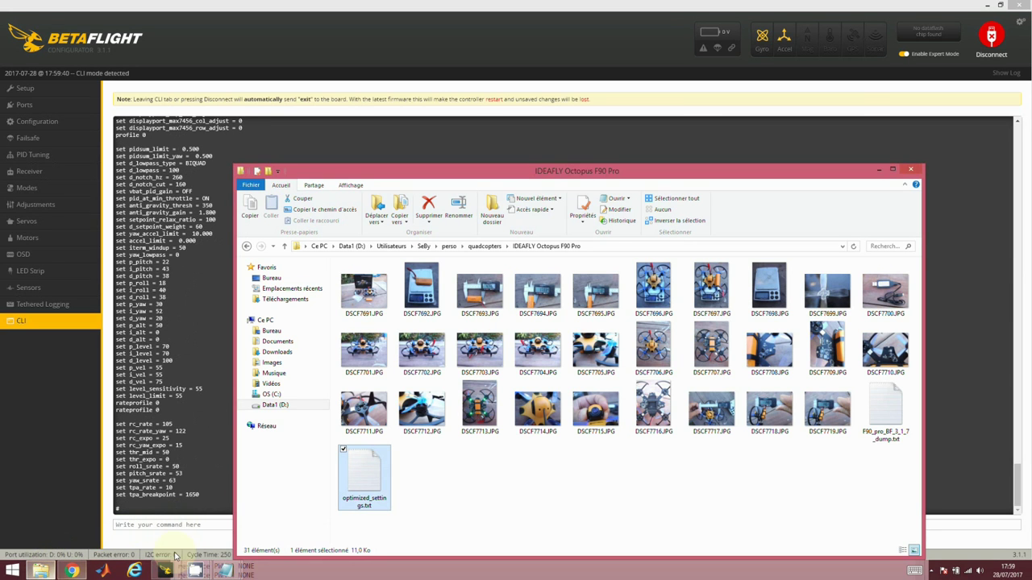
pyautogui.doubleClick(877, 418)
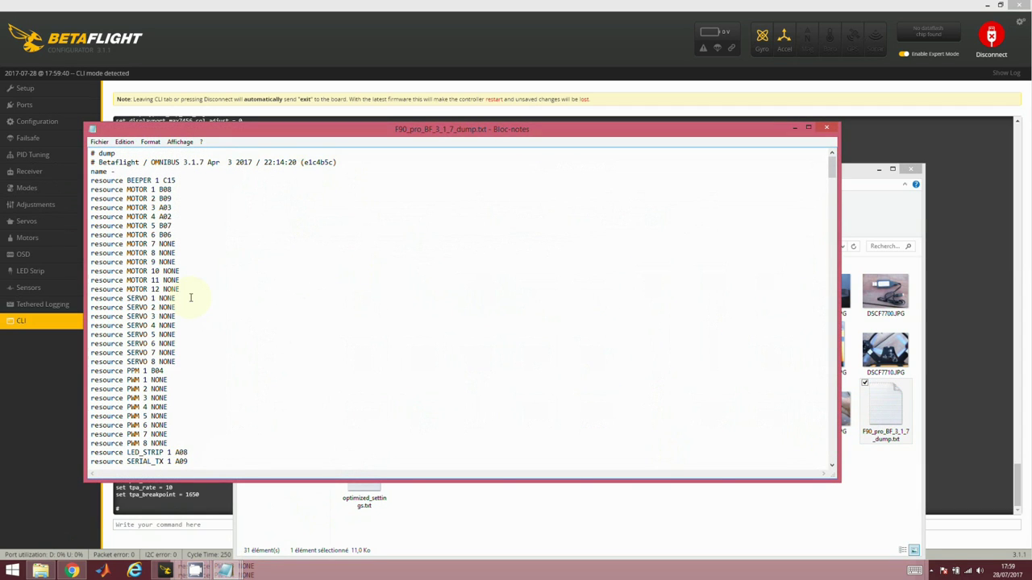
pyautogui.click(207, 32)
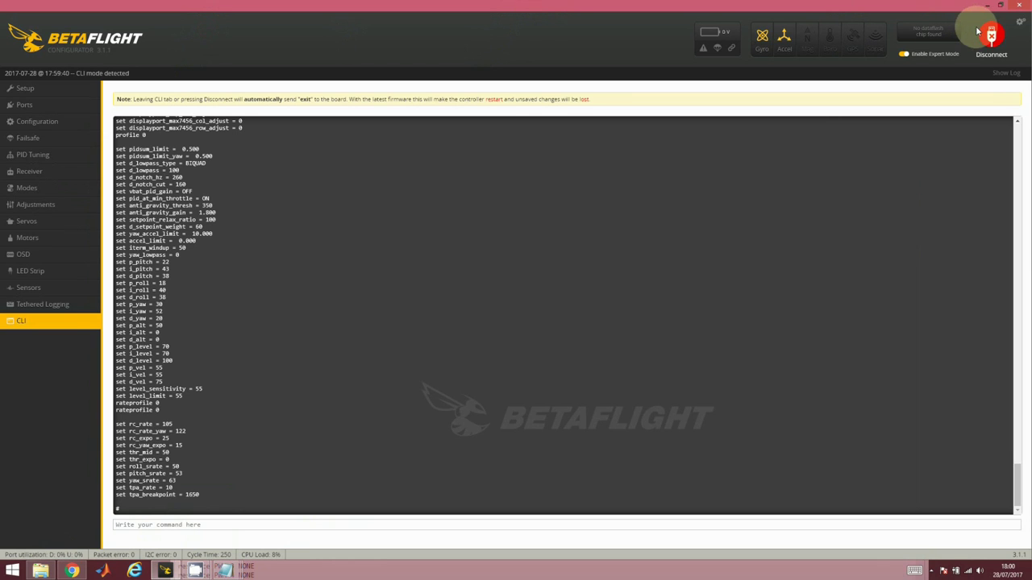
# Leave CLI mode, reconnect to the flight controller, and examine its serial port assignments.
pyautogui.click(19, 90)
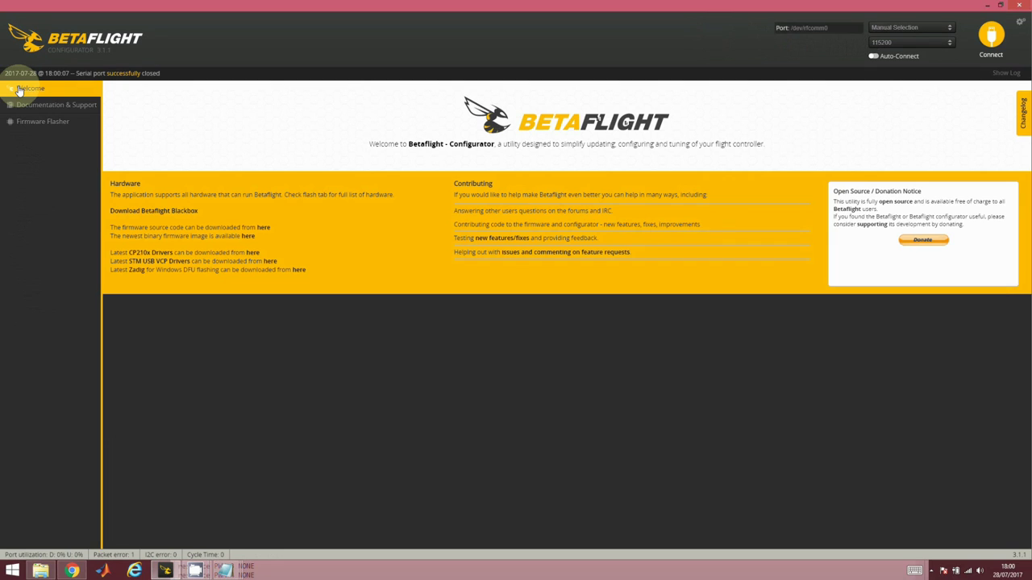
pyautogui.click(991, 37)
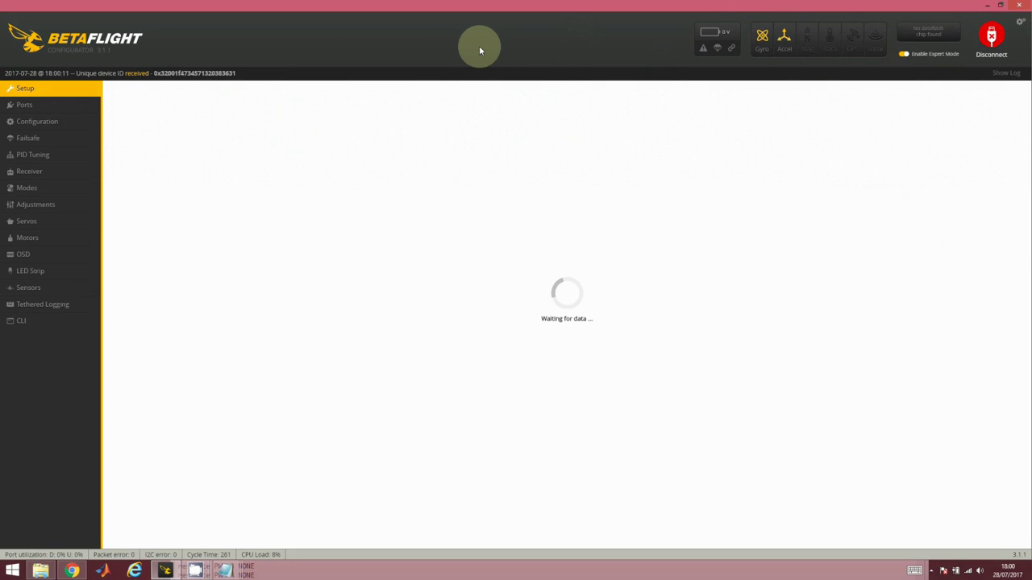
pyautogui.click(35, 107)
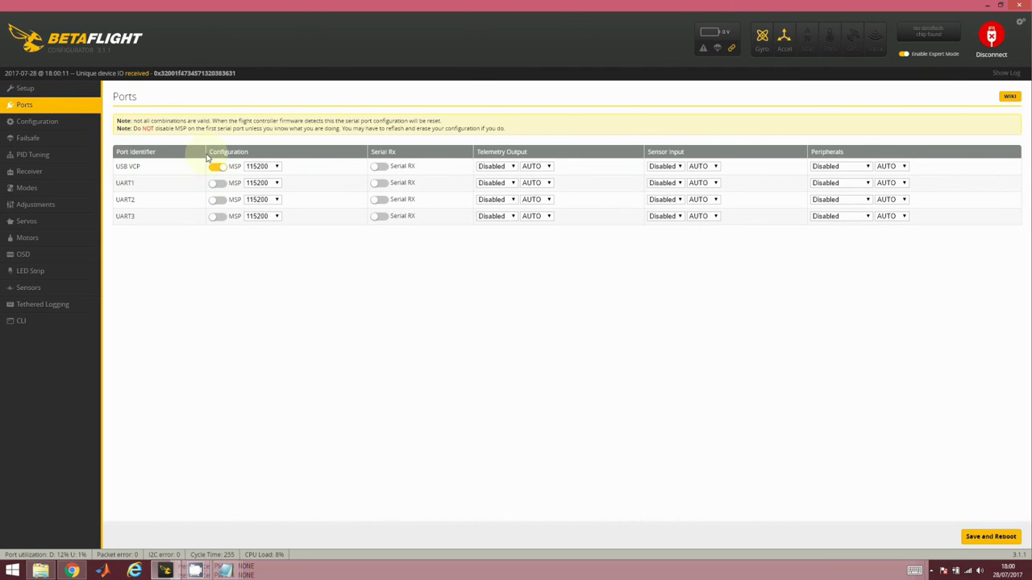
# Examine the stock configuration: mixer, ESC protocol, receiver mode, loop frequencies, battery and current settings, and other features.
pyautogui.click(63, 125)
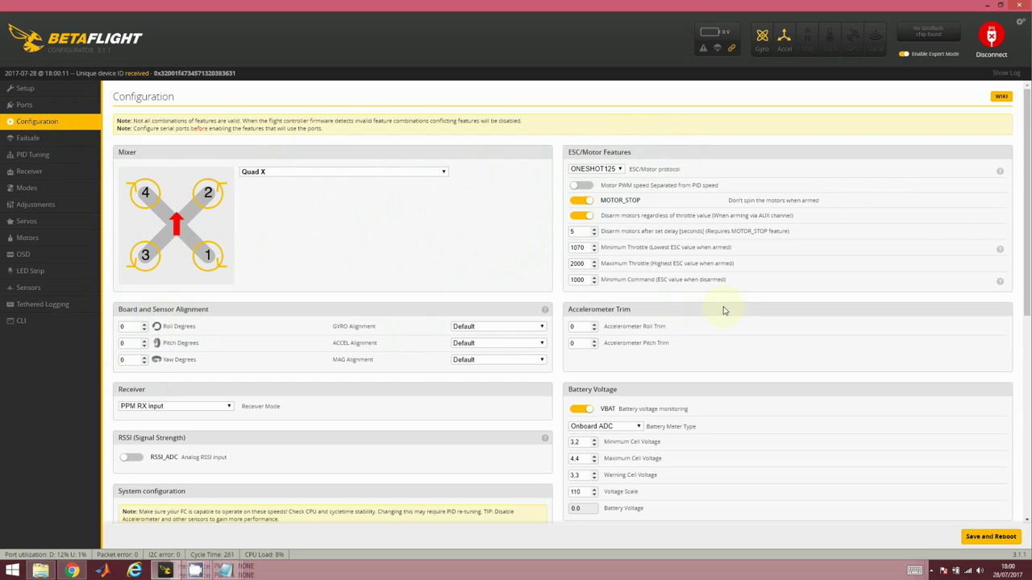
pyautogui.scroll(-3, 1018, 297)
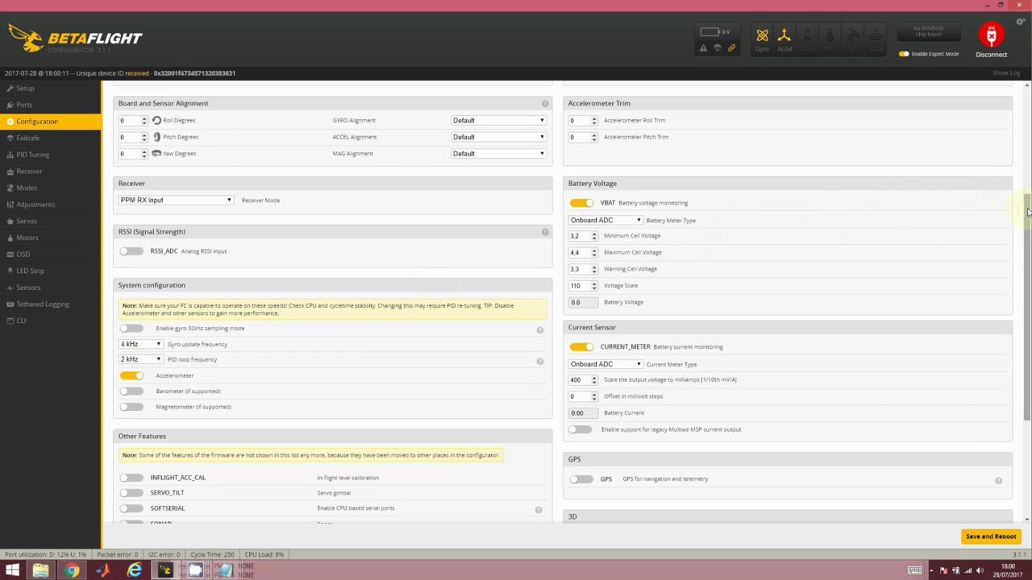
pyautogui.moveTo(1027, 211); pyautogui.dragTo(1027, 236)
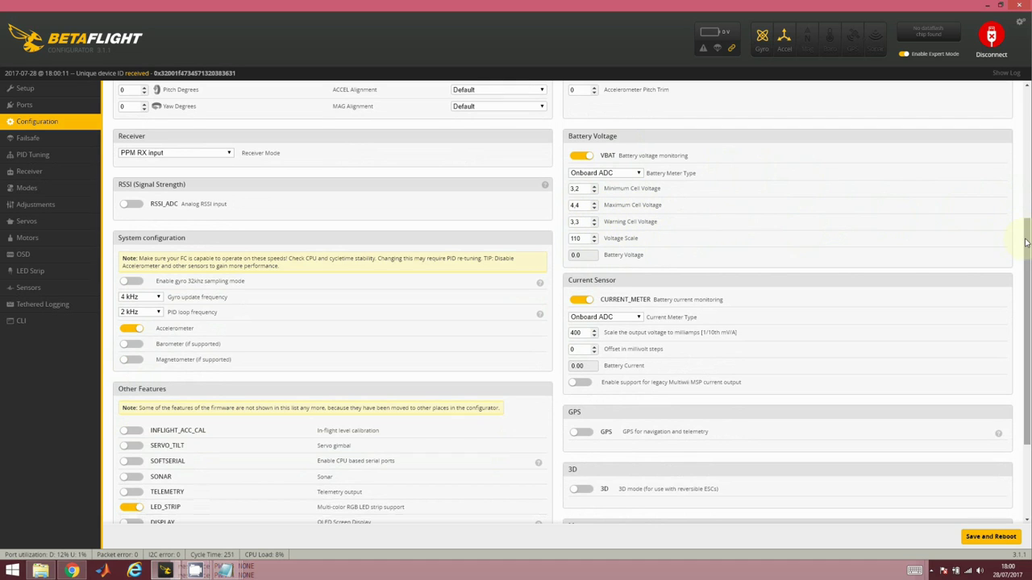
pyautogui.scroll(-3, 662, 264)
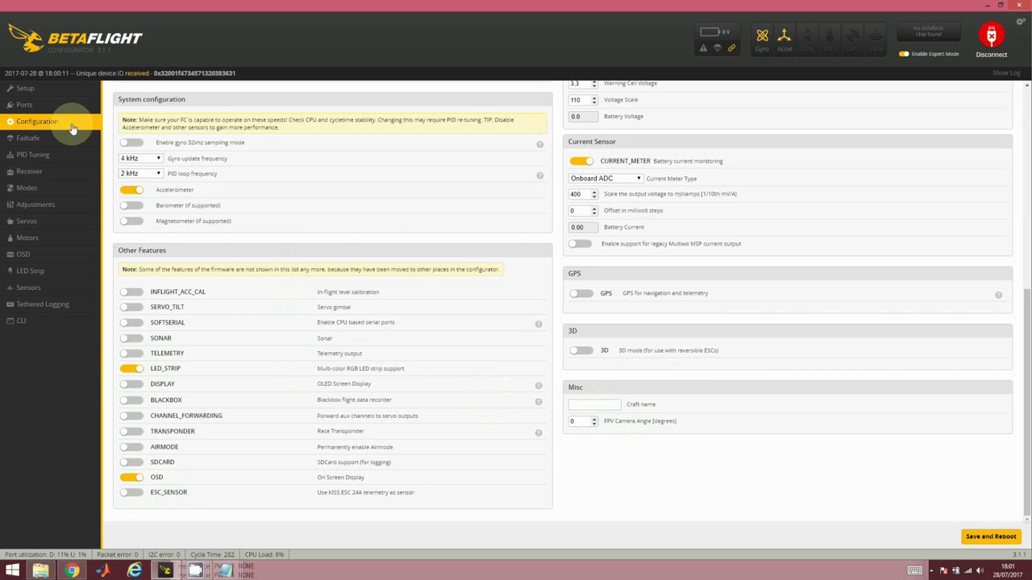
# Examine the failsafe settings, the PID and filter tuning values, and the receiver channel map and deadbands.
pyautogui.click(32, 138)
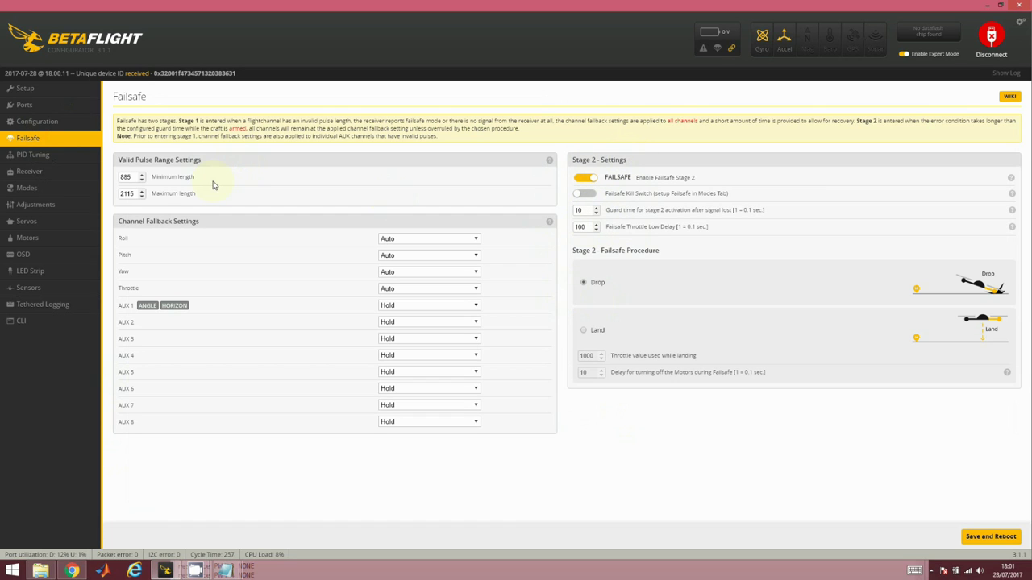
pyautogui.click(28, 156)
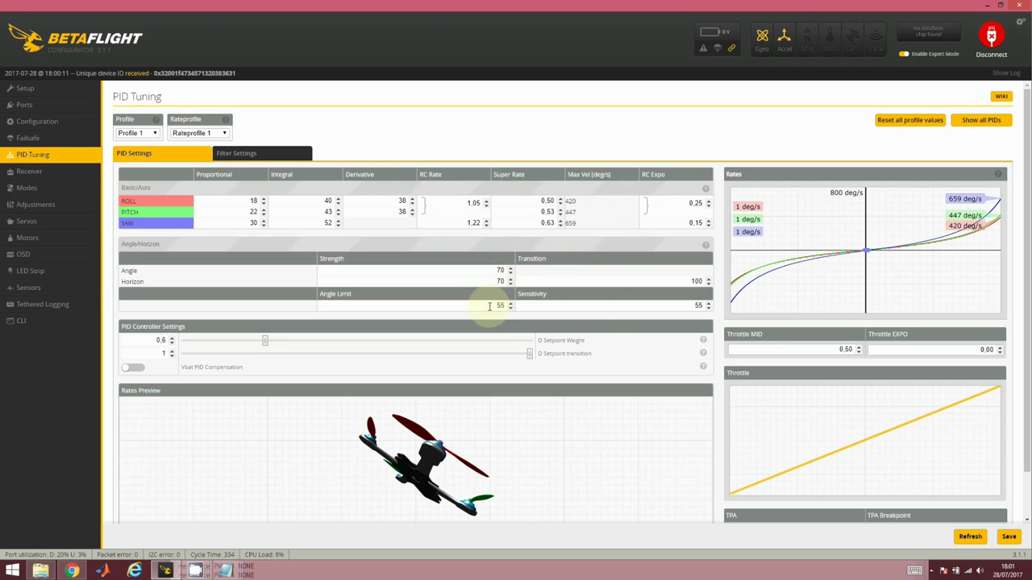
pyautogui.click(242, 157)
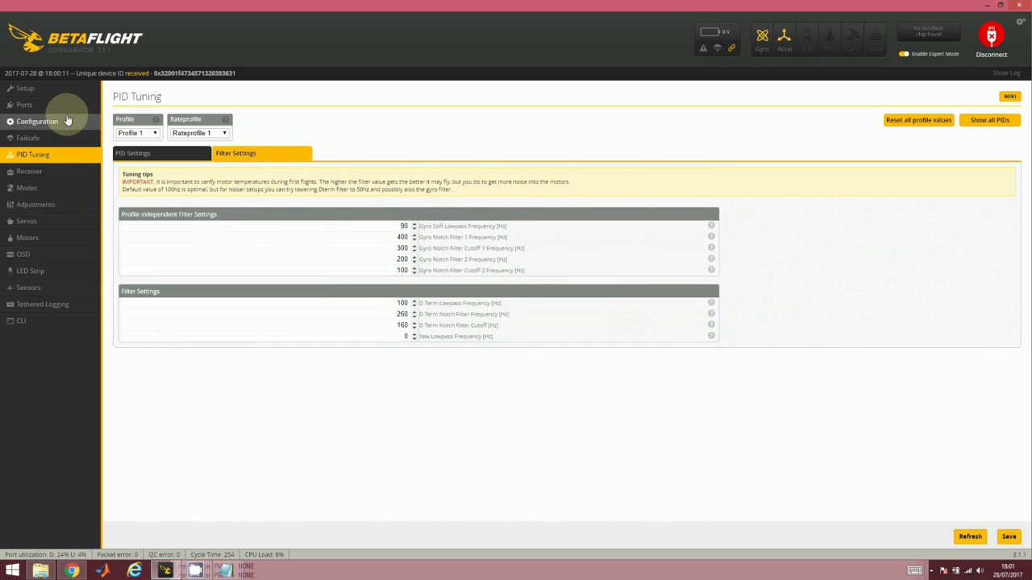
pyautogui.click(32, 173)
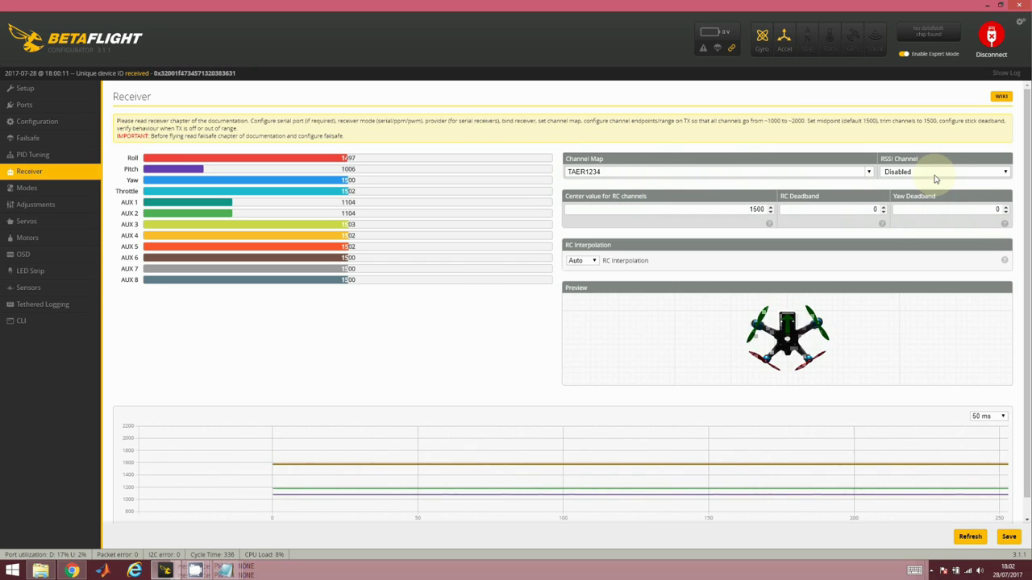
# Examine the AUX ranges assigned to the flight modes, and the OSD elements, video format, units and alarms.
pyautogui.click(28, 190)
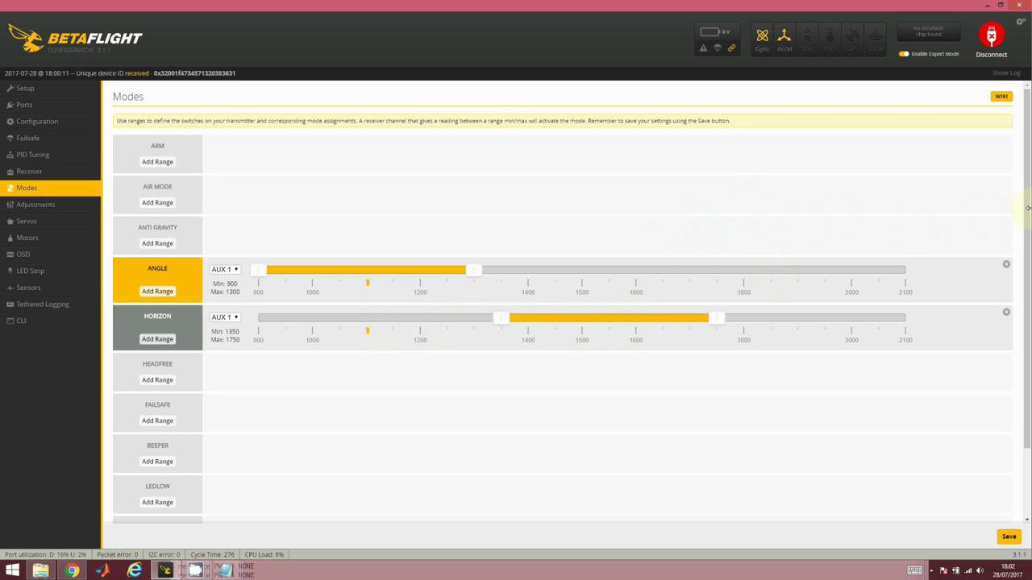
pyautogui.scroll(-2, 1017, 198)
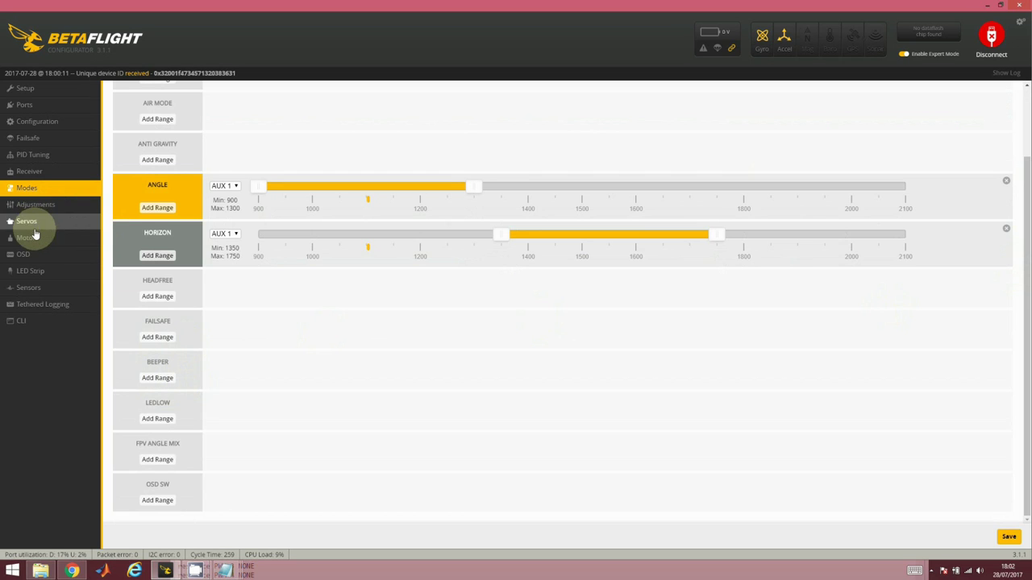
pyautogui.click(35, 254)
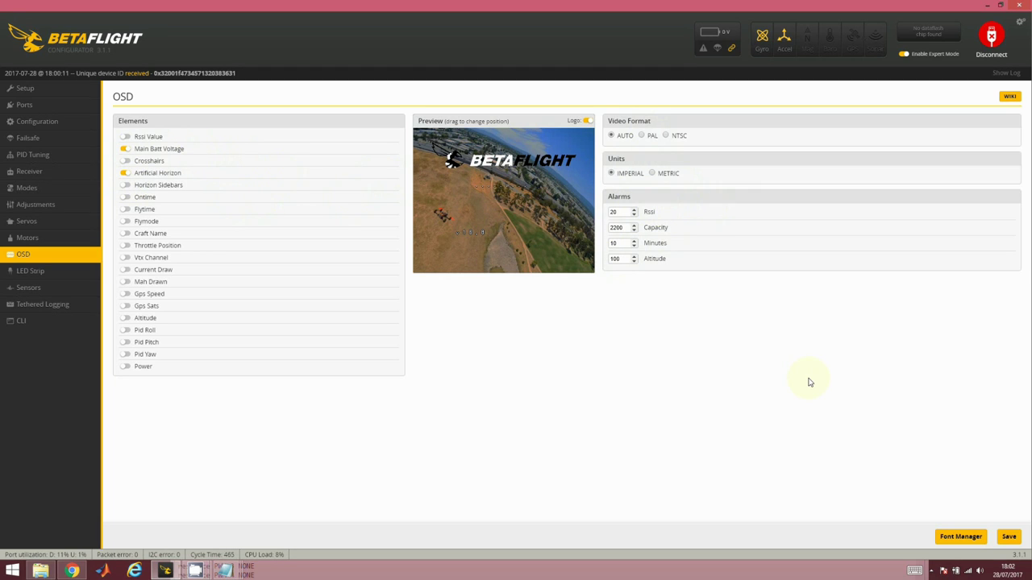
# Inspect the functions, overlays and colours assigned to the individual corner LEDs of the LED strip.
pyautogui.click(36, 271)
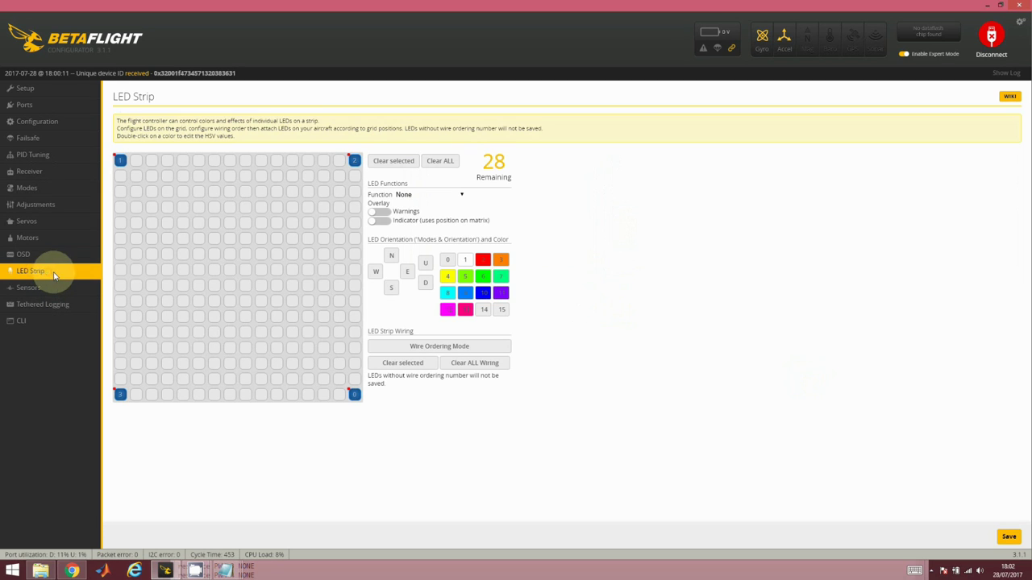
pyautogui.click(118, 162)
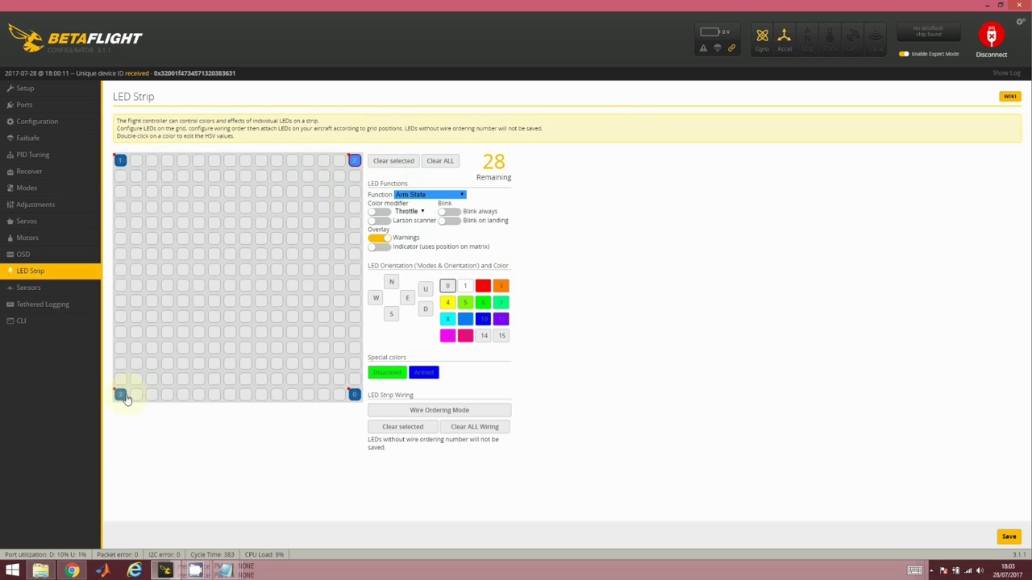
pyautogui.click(355, 396)
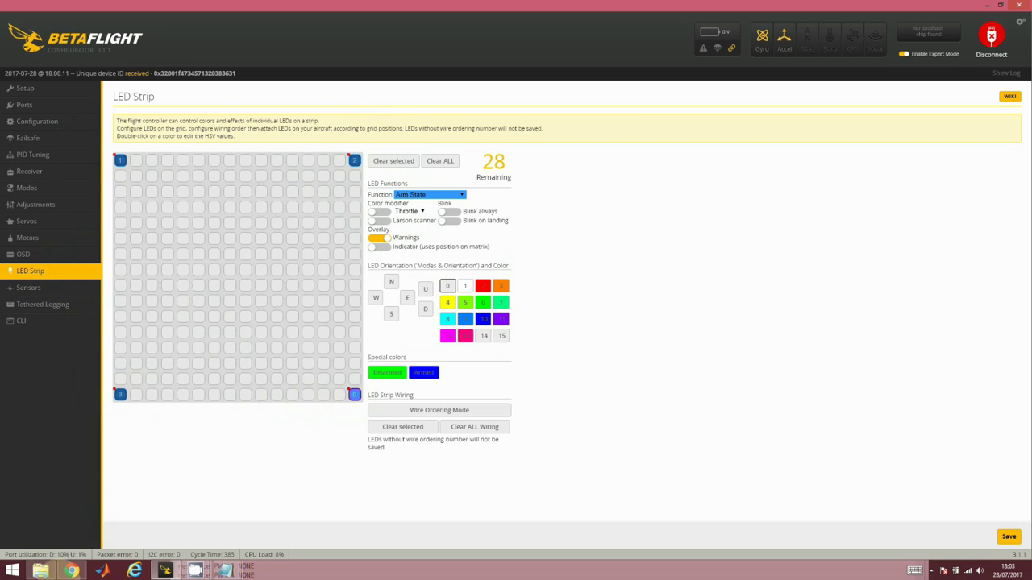
# Bring up optimized_settings.txt in Notepad and copy its entire content.
pyautogui.moveTo(46, 574)
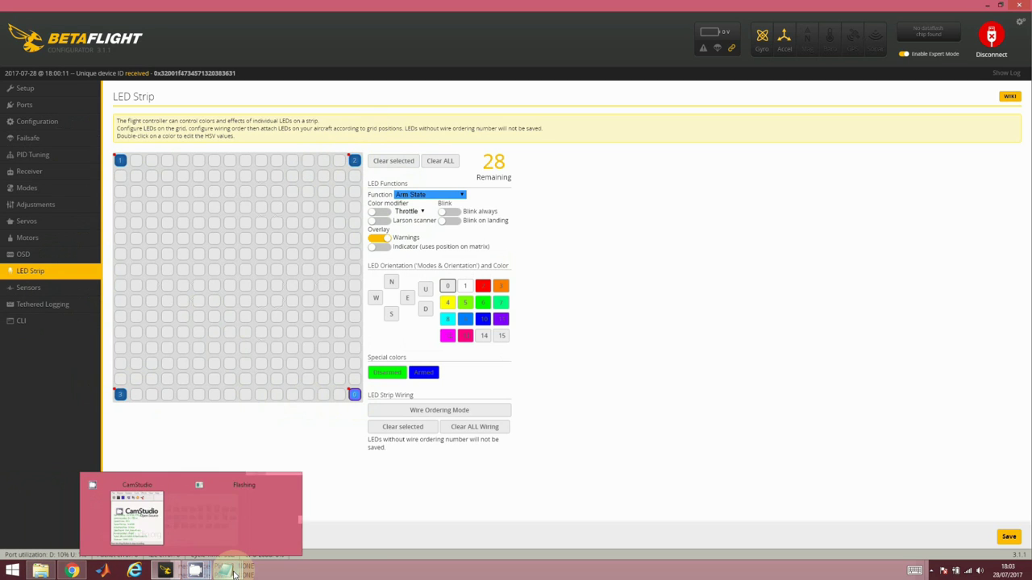
pyautogui.moveTo(224, 571)
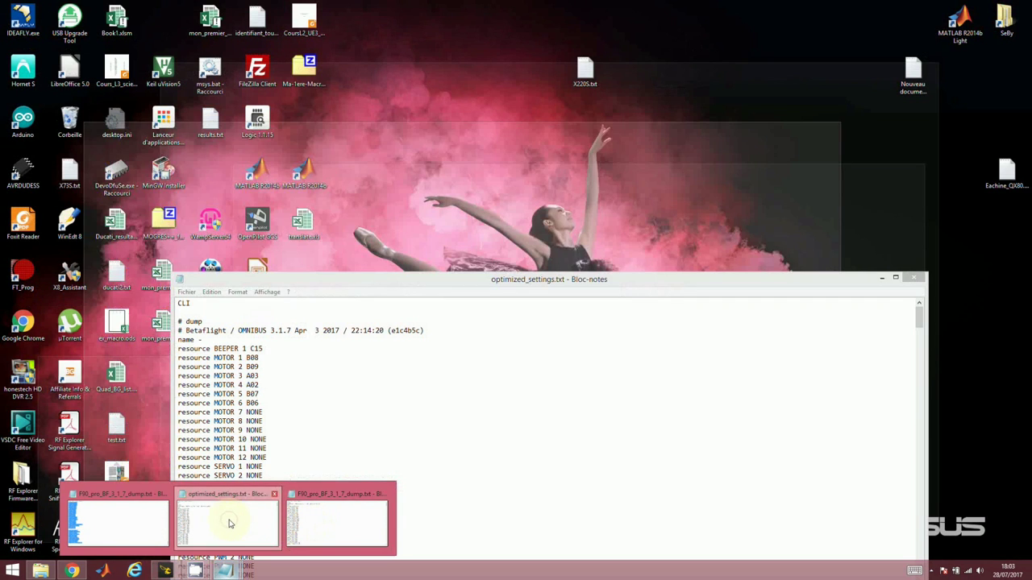
pyautogui.click(228, 522)
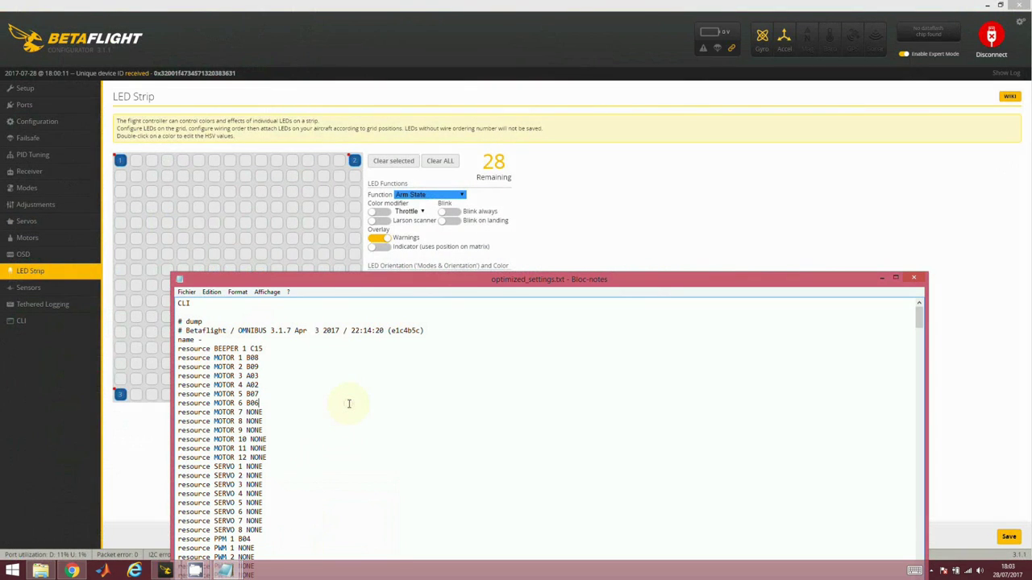
pyautogui.hotkey('ctrl', 'a')
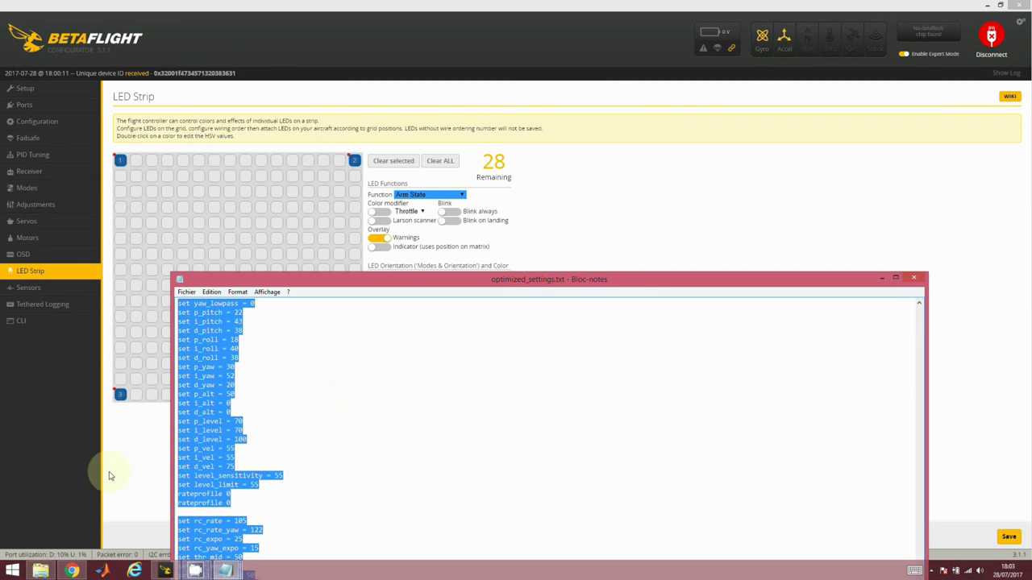
# Paste the optimized settings into the Betaflight CLI, run them, and save the configuration so the board reboots.
pyautogui.click(22, 322)
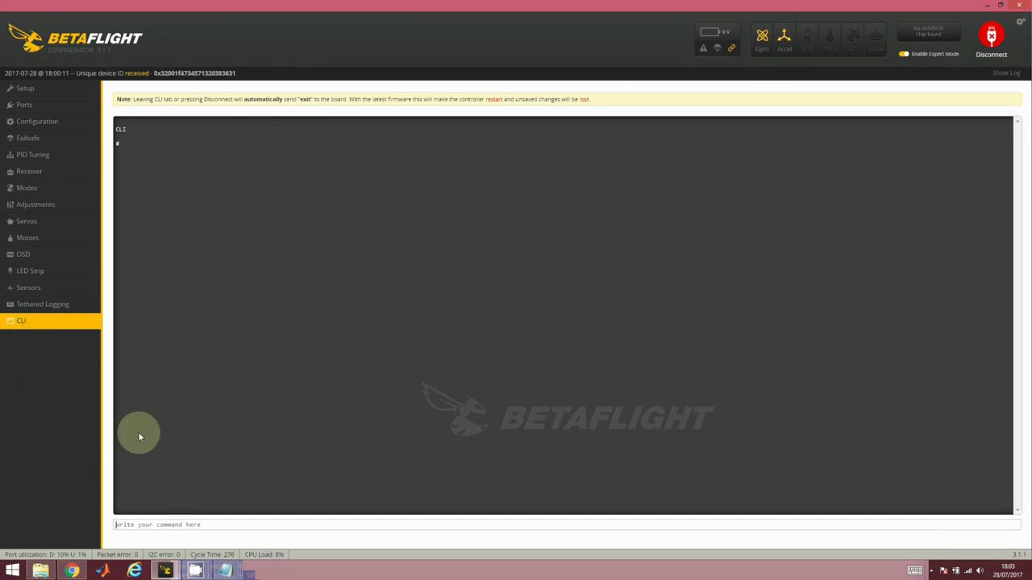
pyautogui.click(143, 525)
pyautogui.hotkey('ctrl', 'v')
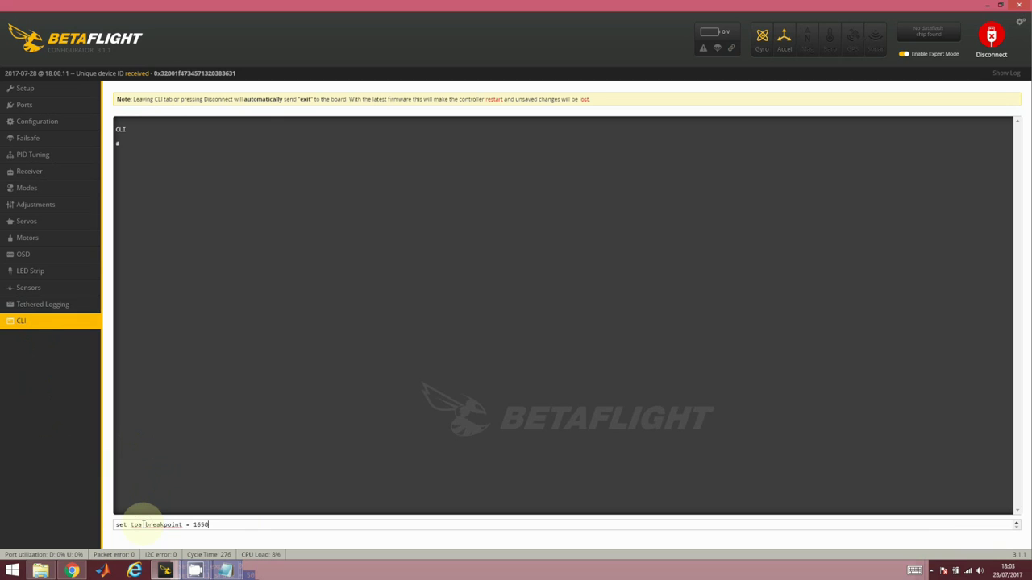
pyautogui.press('Return')
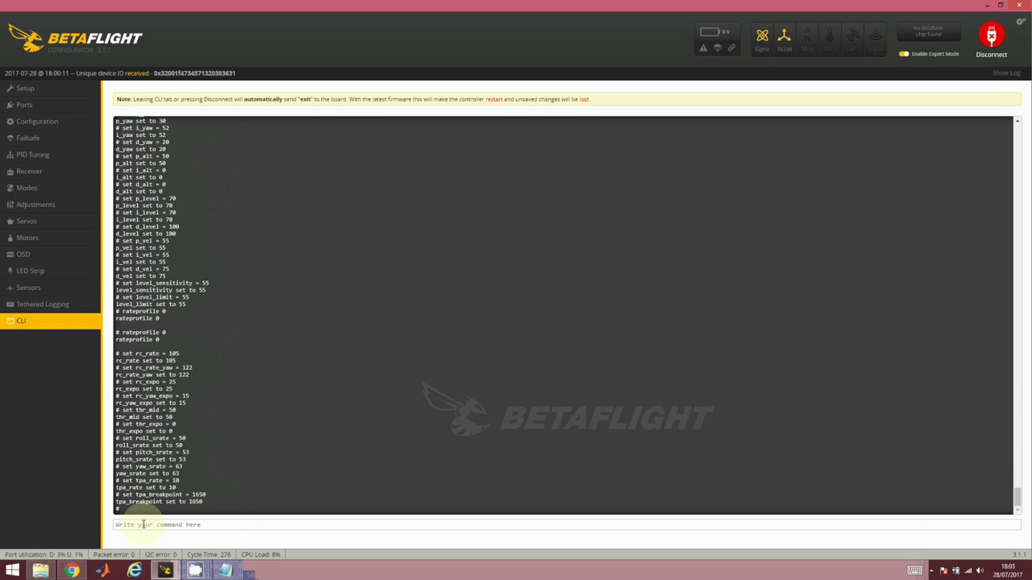
pyautogui.press('Return')
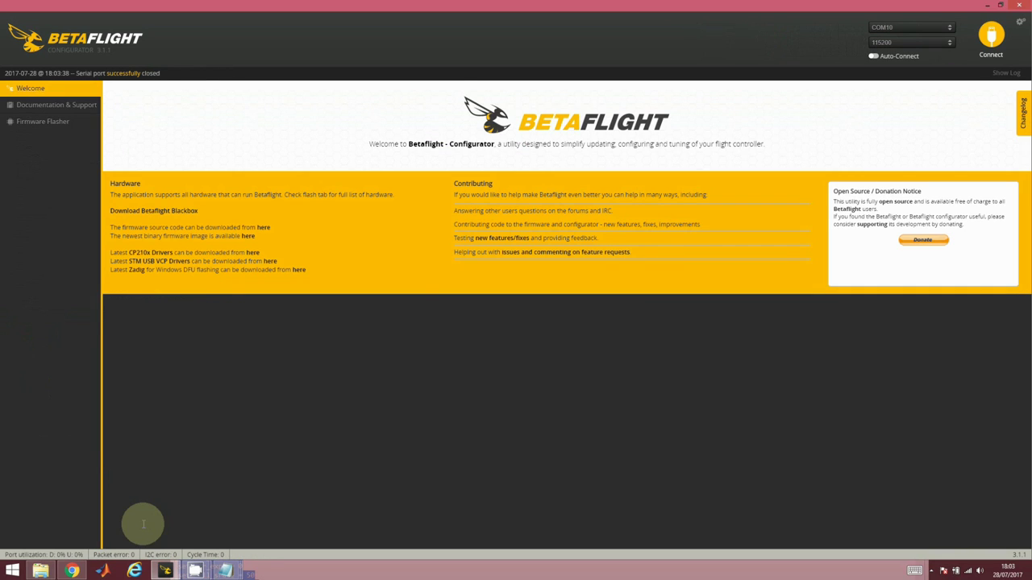
# Reconnect to the flight controller and check the ESC protocol, loop frequencies and enabled features in its configuration.
pyautogui.click(994, 34)
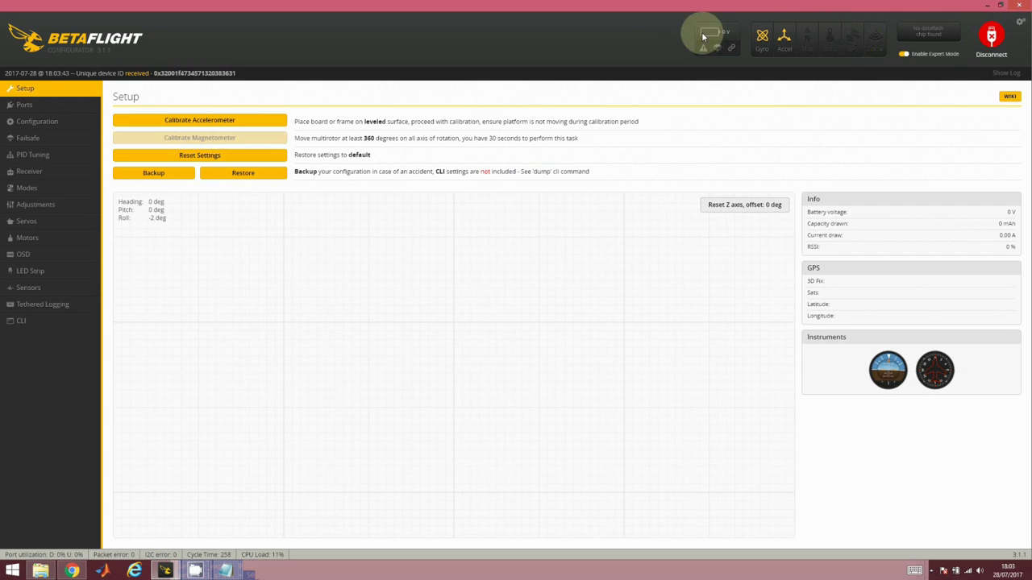
pyautogui.click(36, 123)
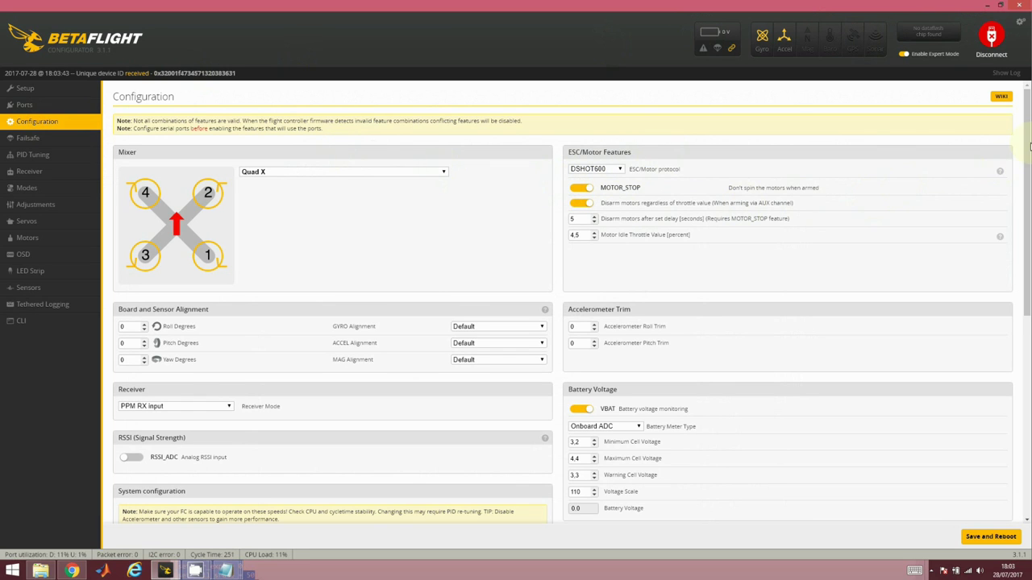
pyautogui.moveTo(1030, 146); pyautogui.dragTo(1004, 306)
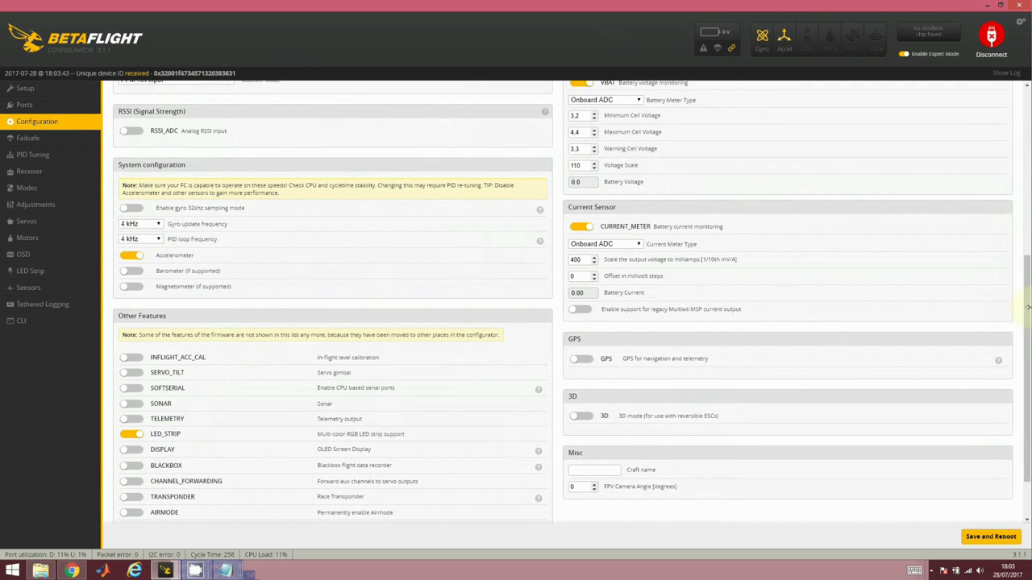
pyautogui.moveTo(1022, 285); pyautogui.dragTo(1024, 350)
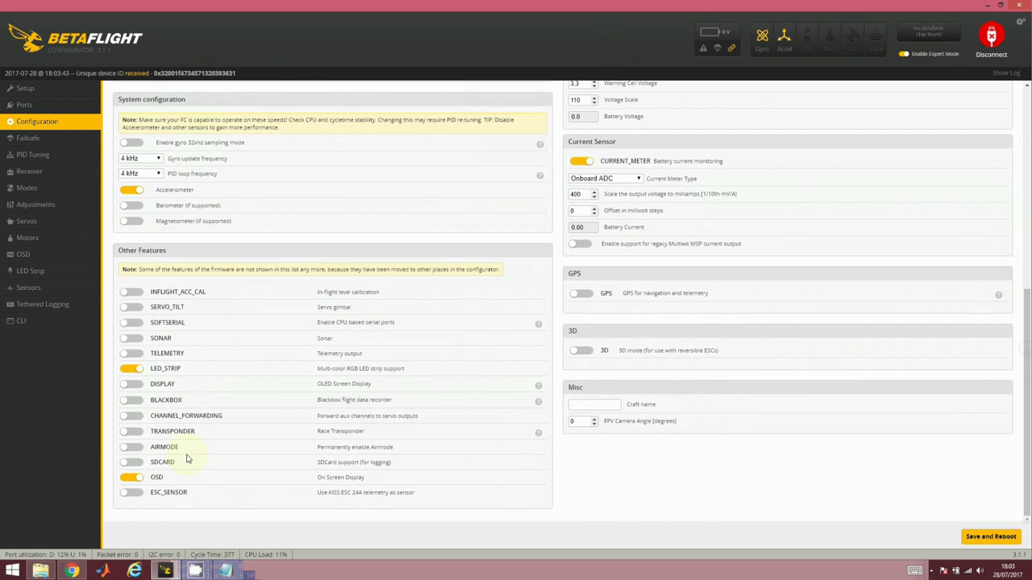
# Check the failsafe, PID tuning, receiver, flight mode and OSD settings after loading the optimized configuration.
pyautogui.click(47, 138)
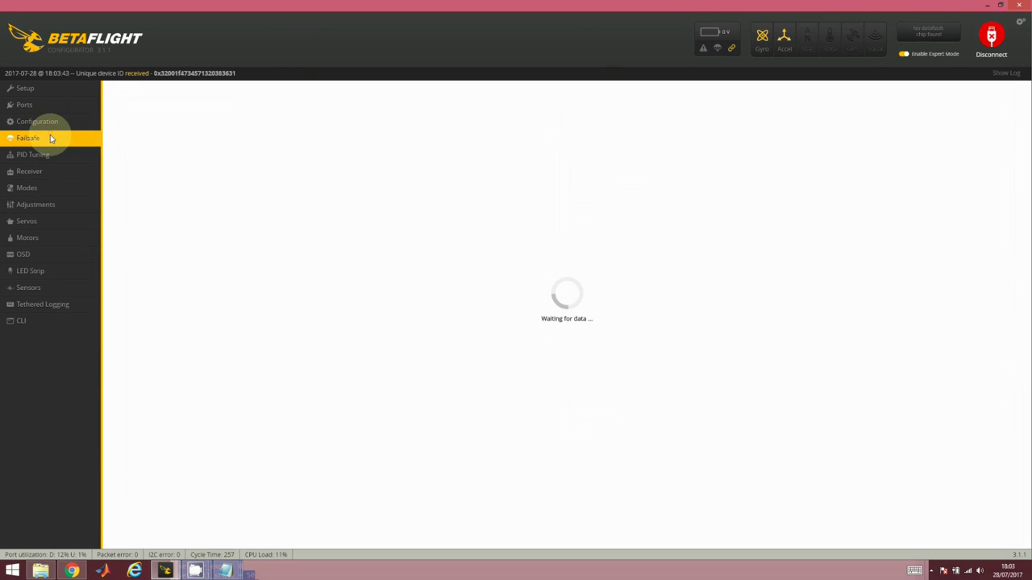
pyautogui.click(42, 155)
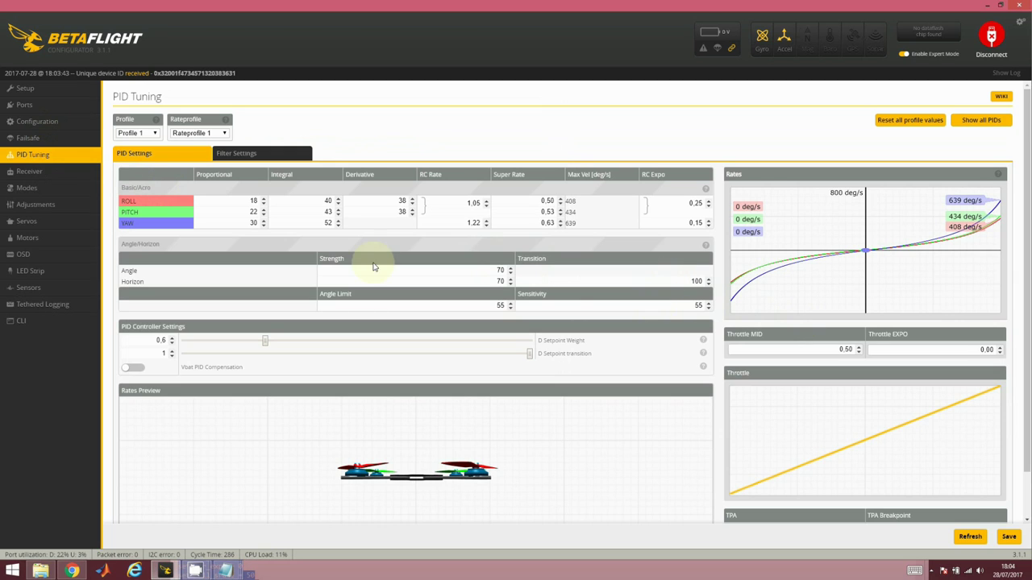
pyautogui.click(32, 173)
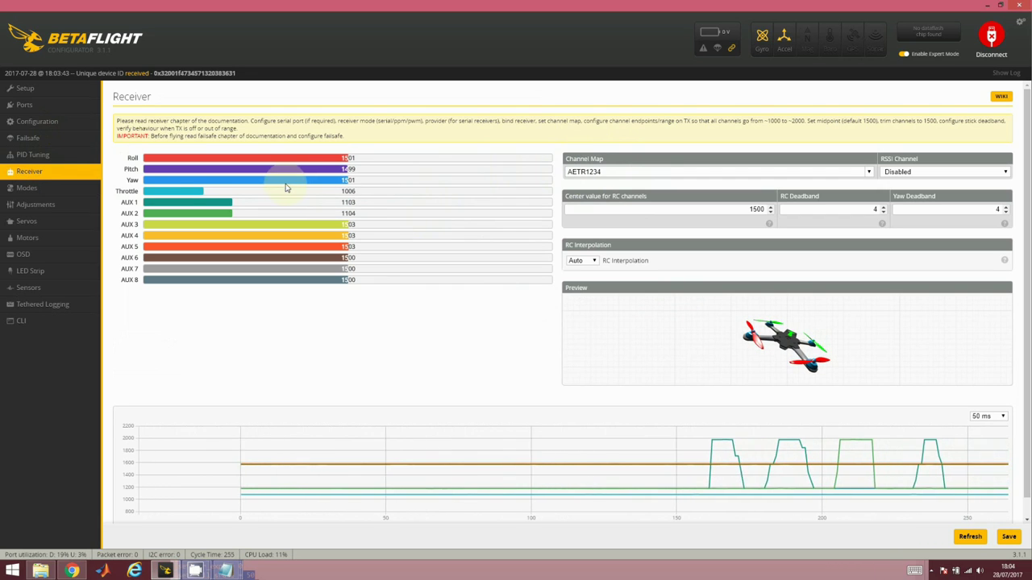
pyautogui.click(42, 189)
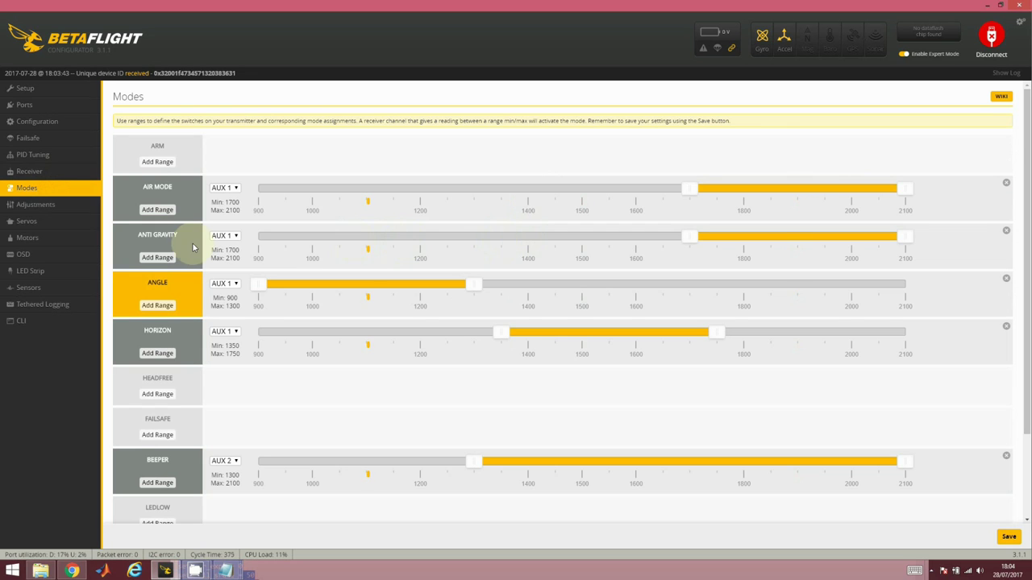
pyautogui.click(39, 255)
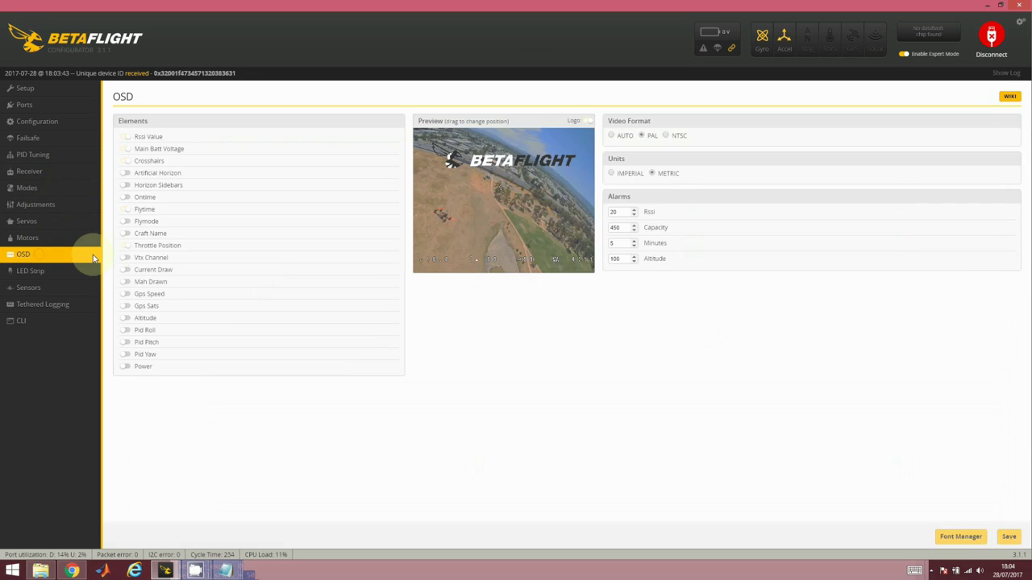